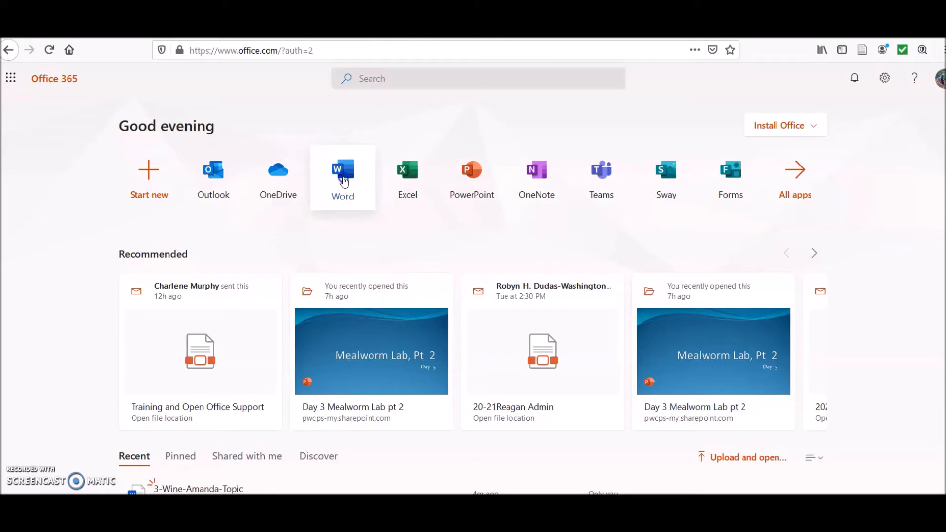
Step: Create a new blank Word document from the Office home page
left_click(344, 182)
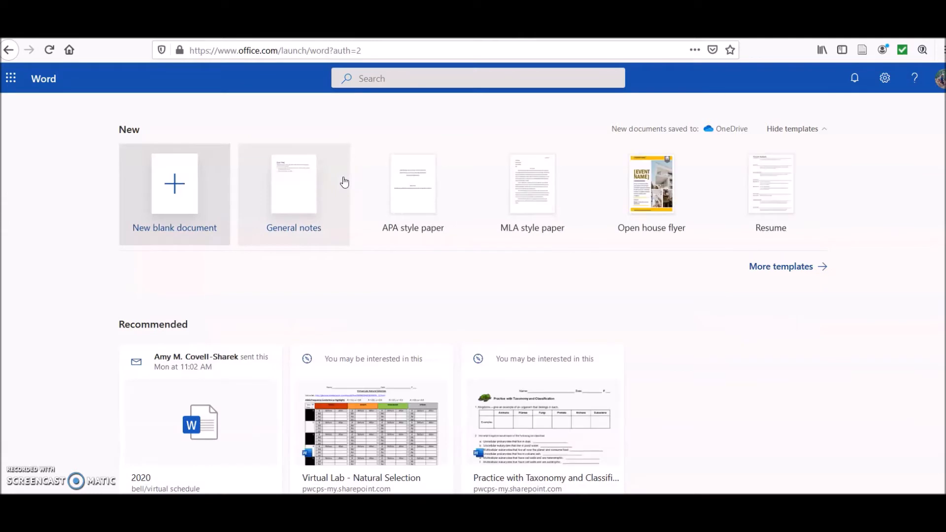
left_click(175, 185)
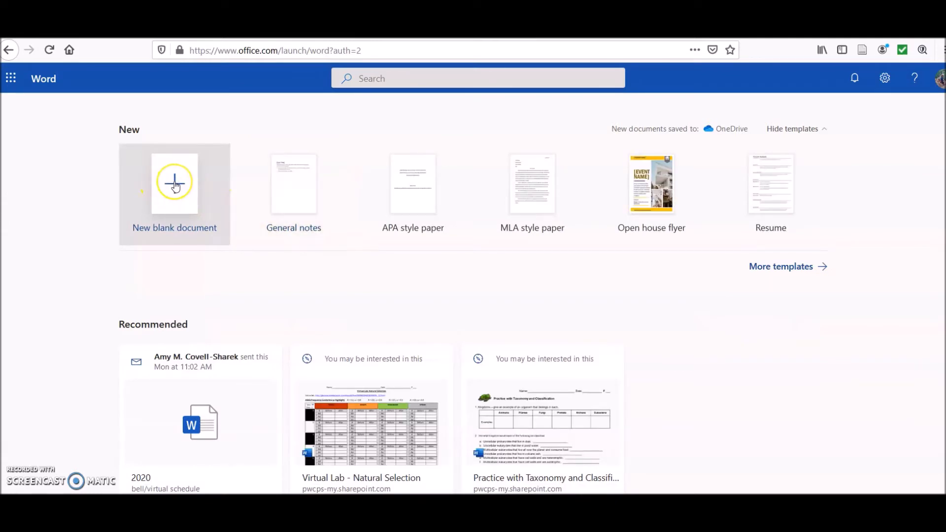
left_click(175, 184)
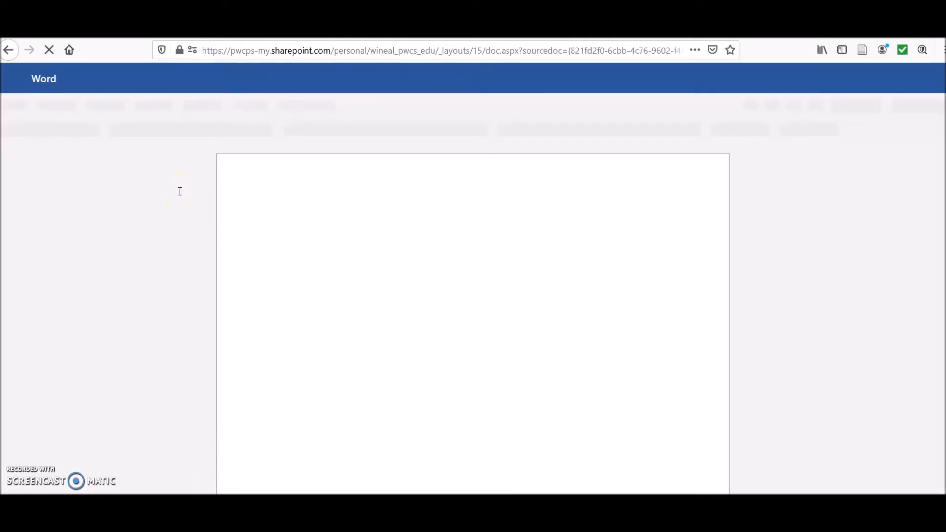
Step: Type the sentence "My name is ____ and I want to learn ___ in Science this year."
type("My name is ____ and I")
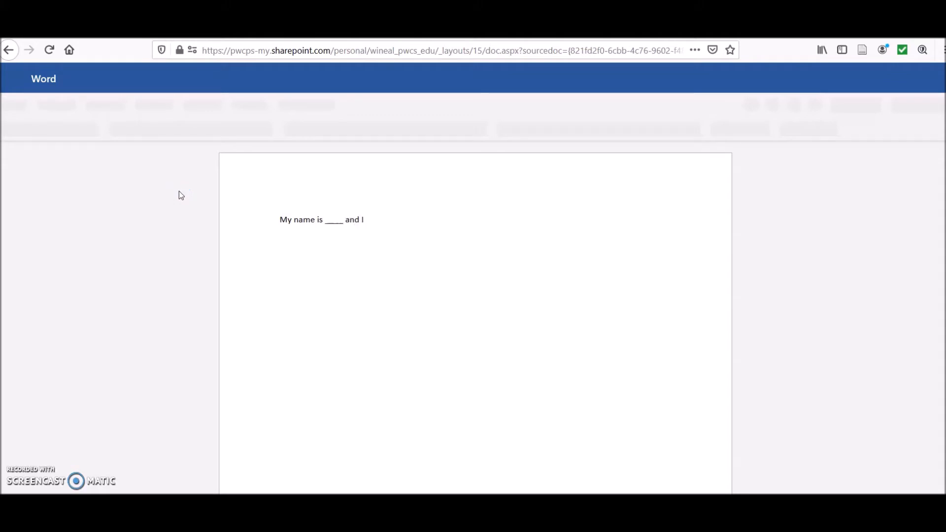
type(" want to learn ___ ")
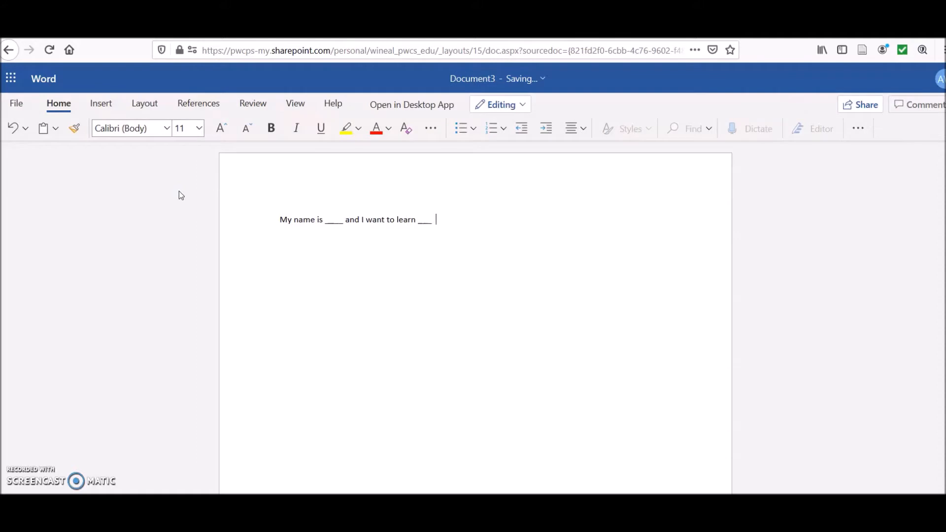
type("in Science this year.")
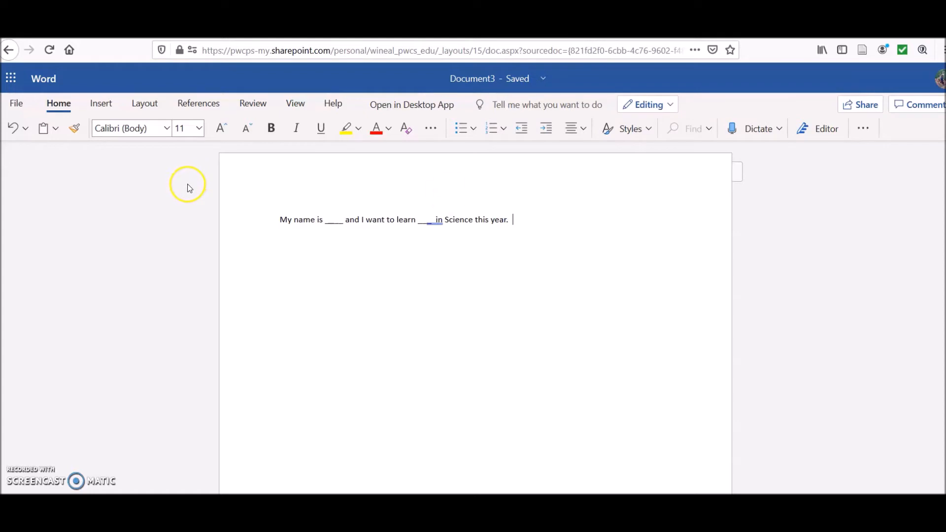
Step: Rename the document as 2, the student's last and first names, and Topic, joined by hyphens
left_click(476, 83)
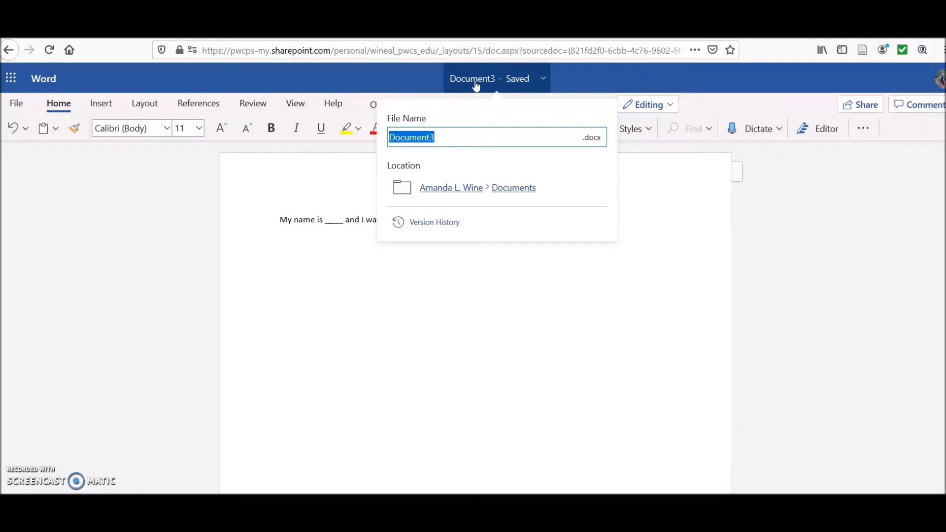
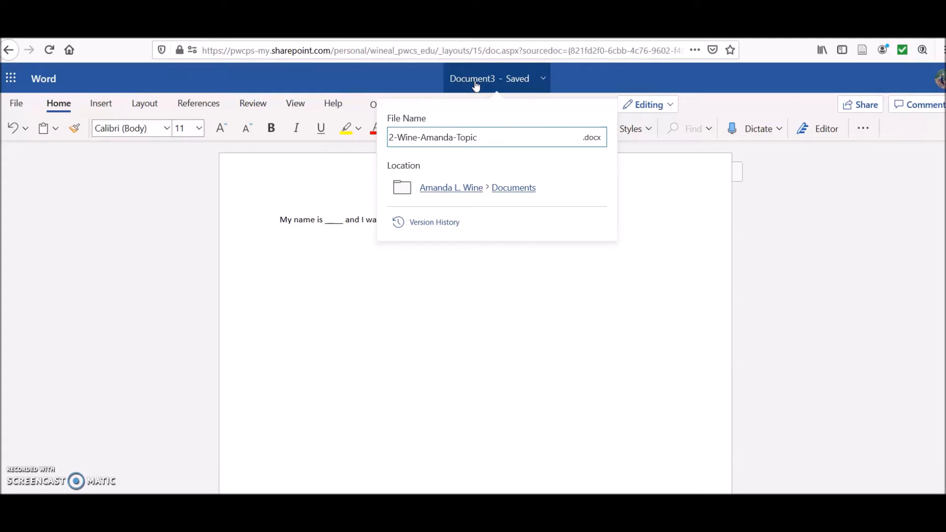
key("Return")
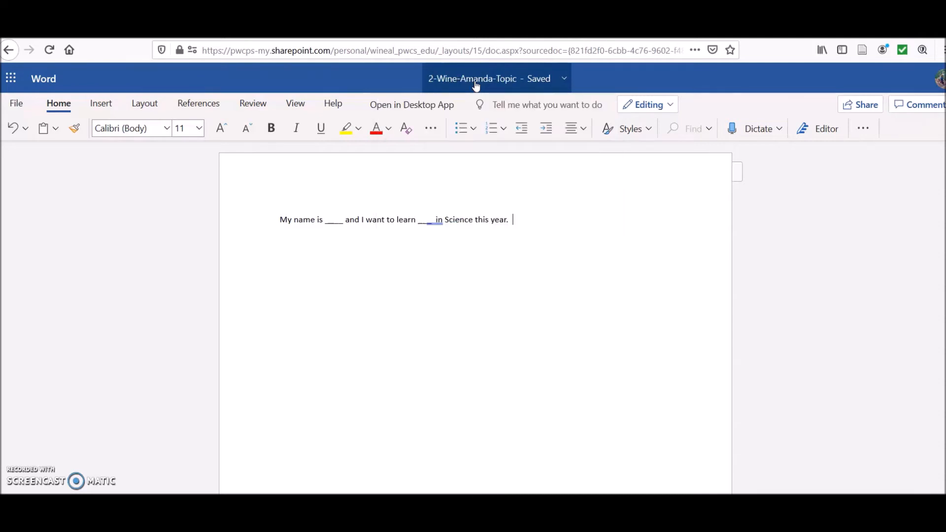
Step: Place the cursor at the end of the sentence and start a new line below it
left_click(460, 55)
left_click(579, 232)
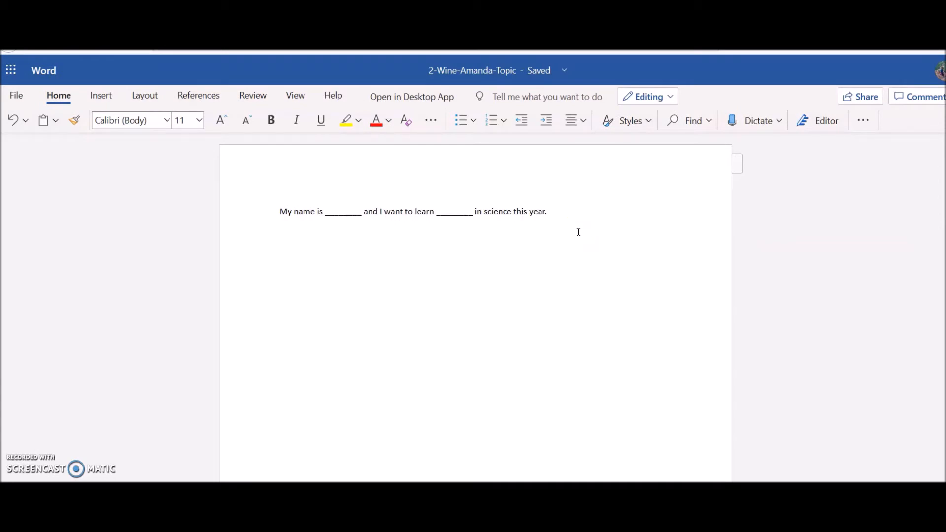
left_click(563, 212)
left_click(565, 216)
key("Return")
Step: Insert the picture cone 13.jpg from this device below the sentence
left_click(95, 99)
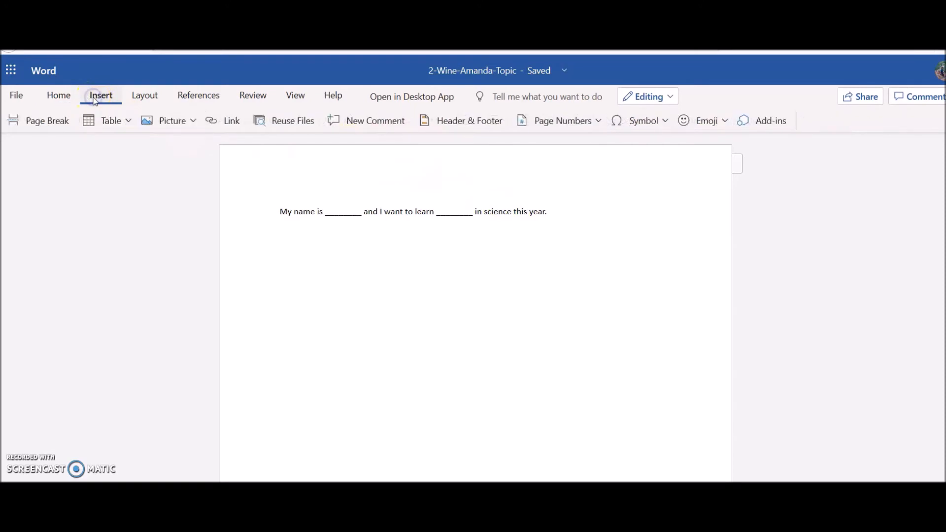
left_click(182, 126)
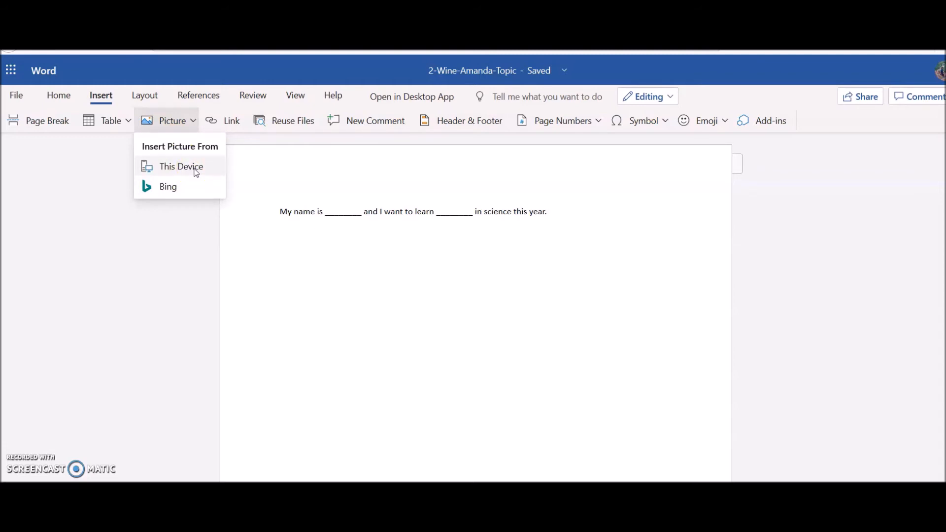
left_click(185, 187)
left_click(191, 168)
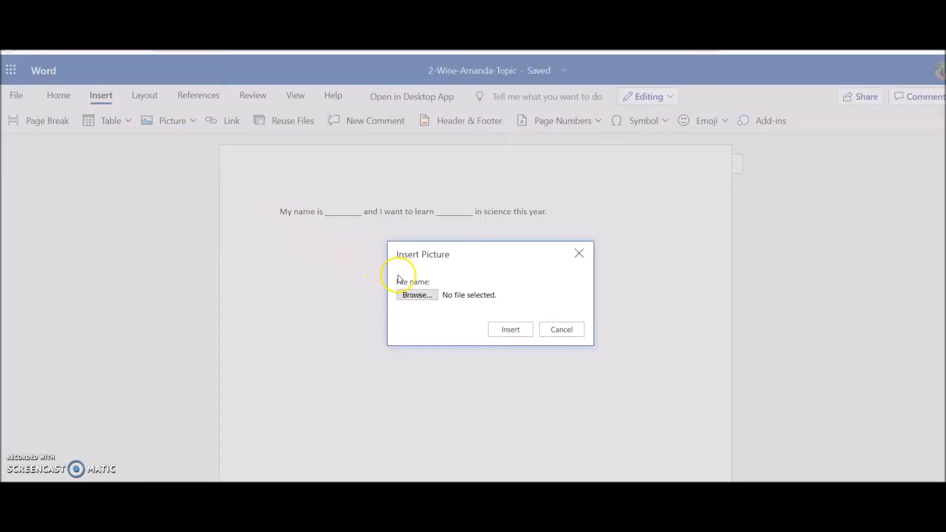
left_click(414, 296)
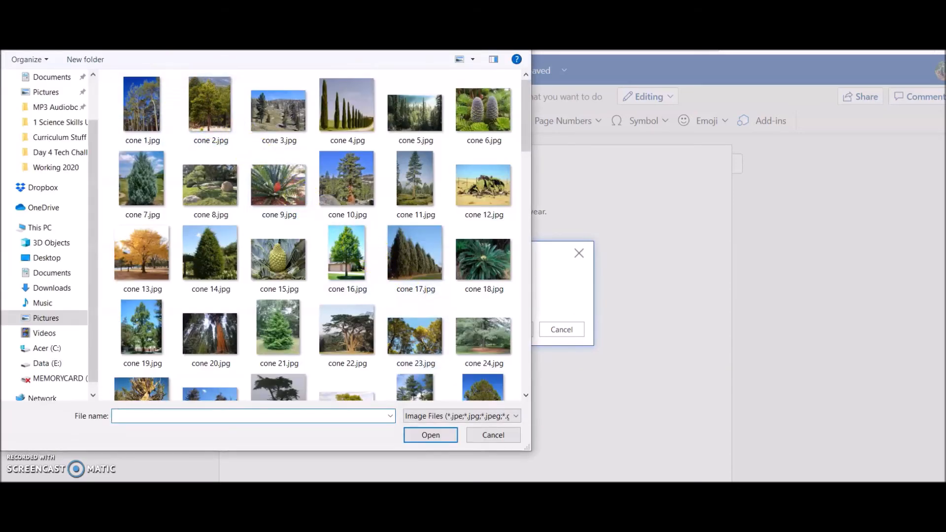
left_click(139, 248)
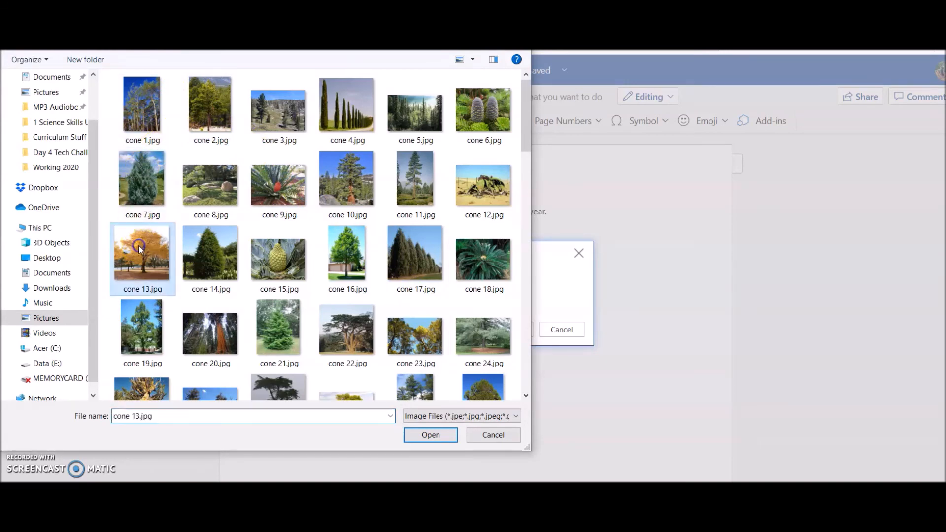
left_click(430, 435)
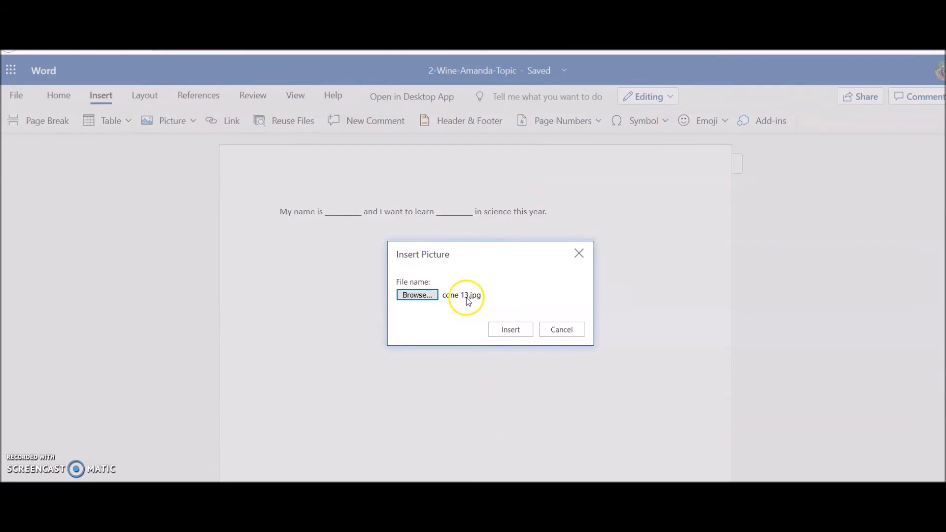
left_click(510, 329)
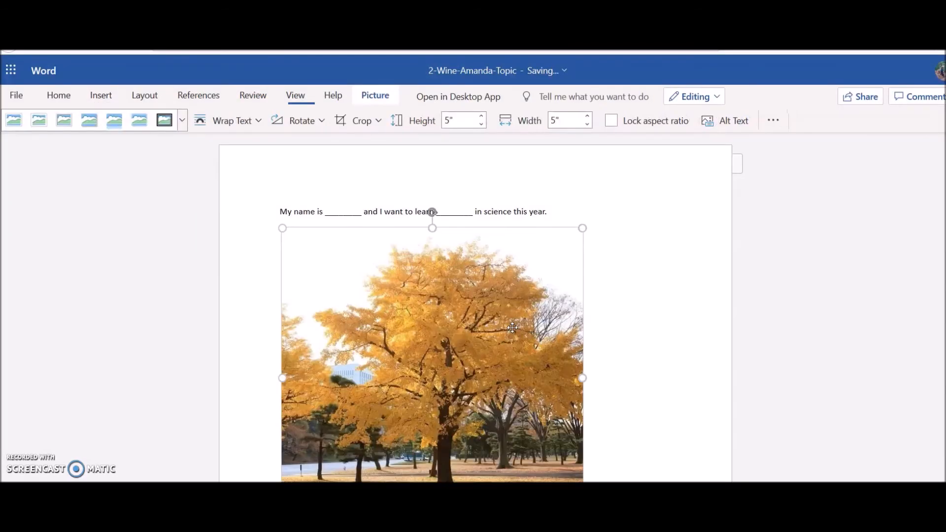
Step: Shrink the tree picture to about 2.77 inches square and deselect it
scroll(513, 328, "down", 1)
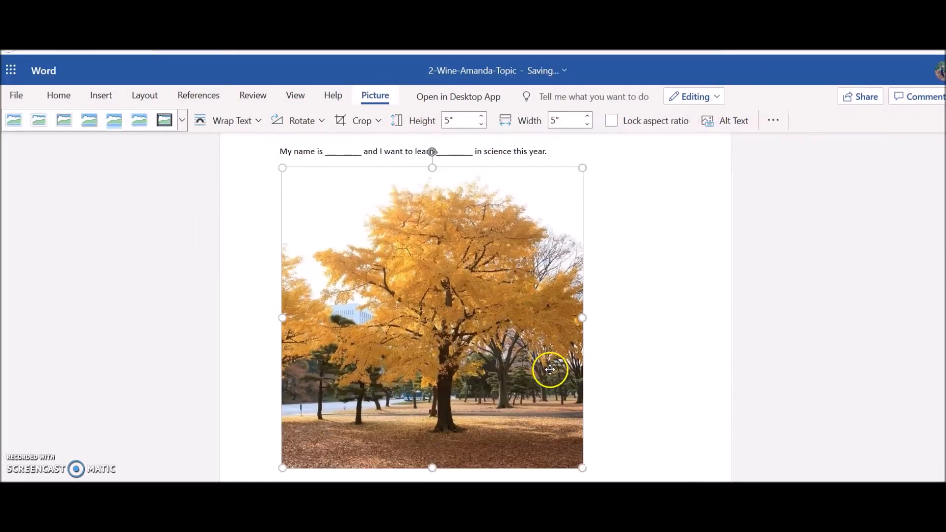
left_click_drag(582, 466, 436, 335)
left_click(448, 331)
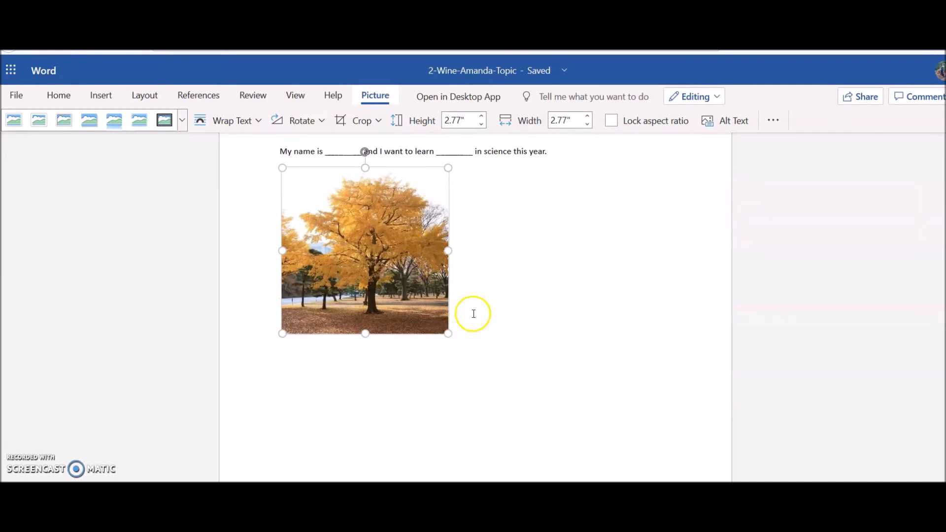
left_click(507, 299)
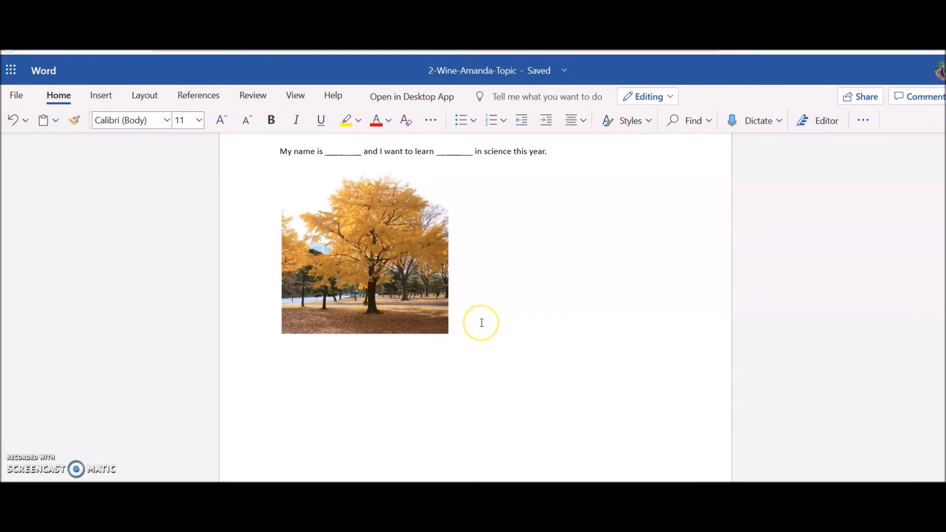
Step: Start a new line, search Bing online pictures for lion, and insert the lion lying in the grass
key("Return")
left_click(100, 99)
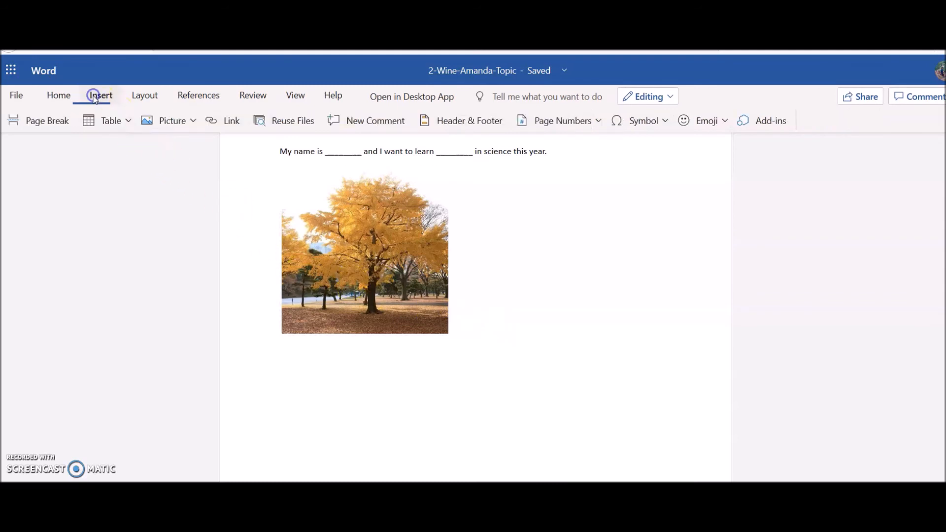
left_click(172, 127)
left_click(168, 187)
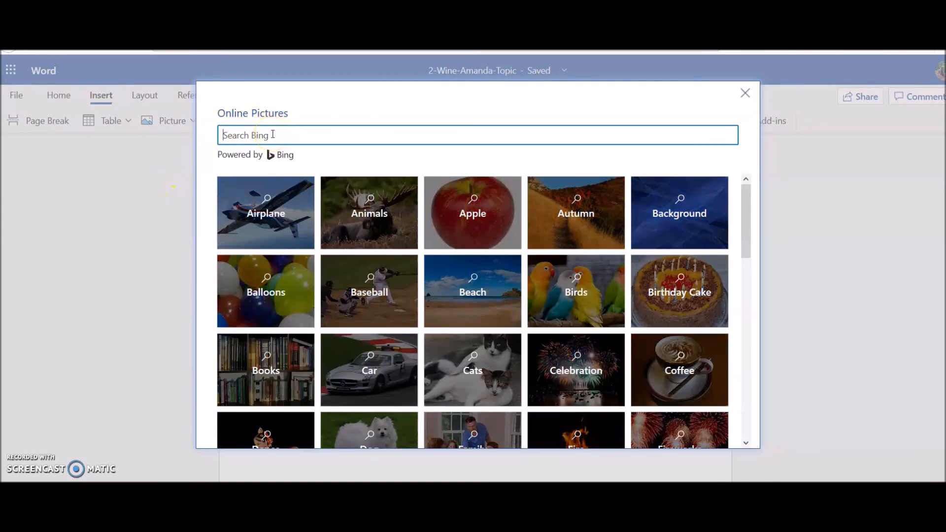
type("lion")
key("Return")
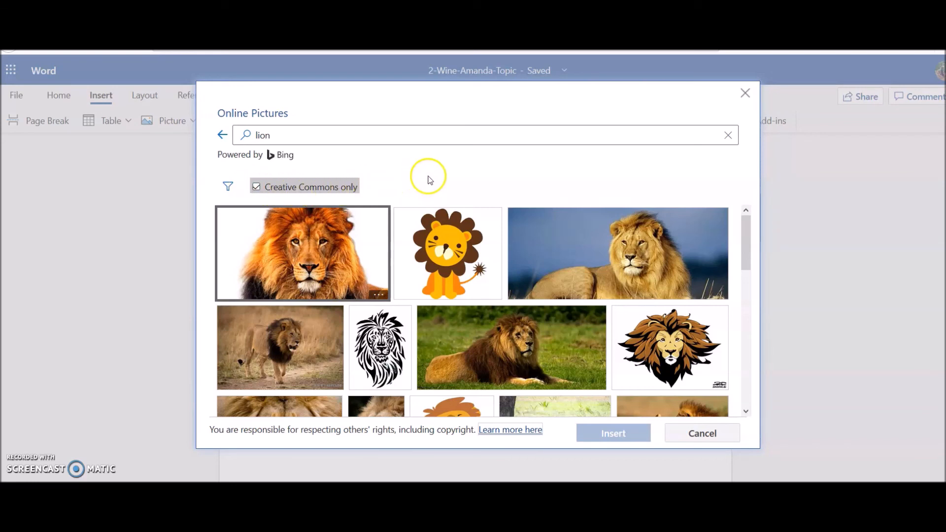
left_click(503, 336)
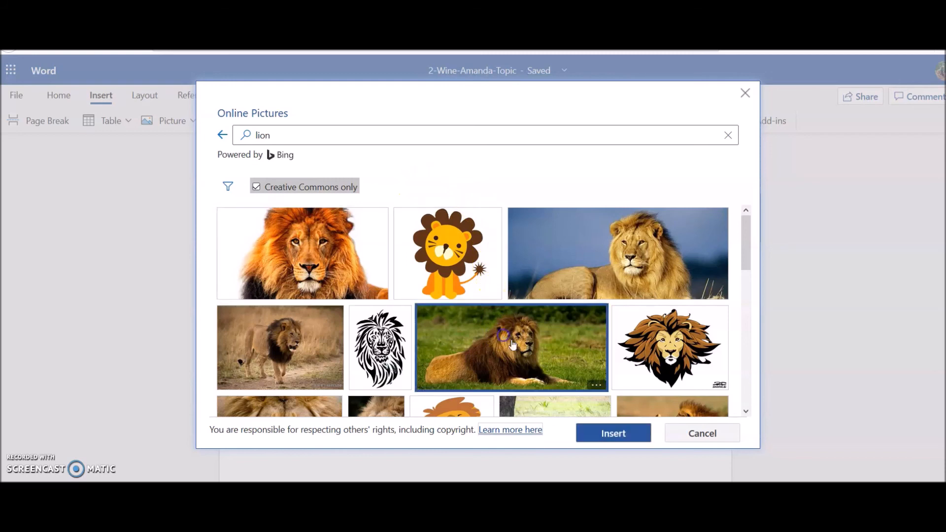
left_click(625, 434)
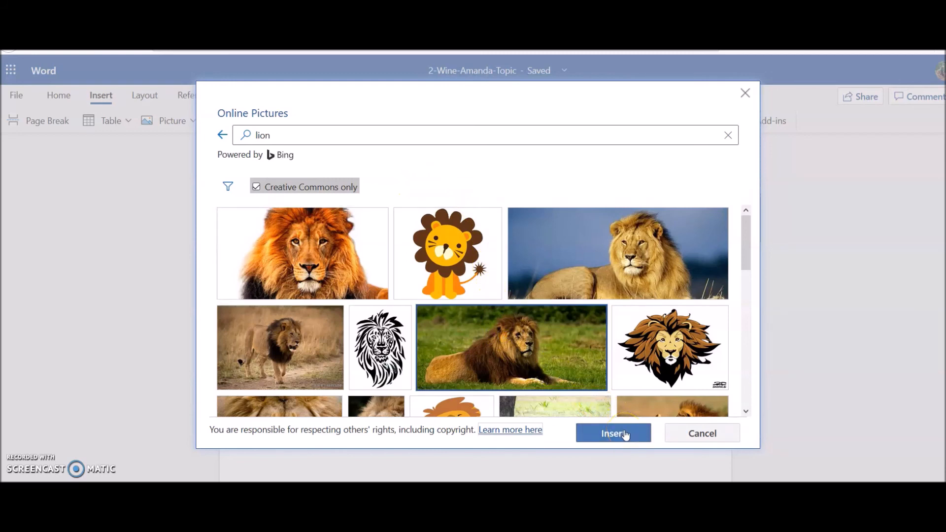
left_click(625, 434)
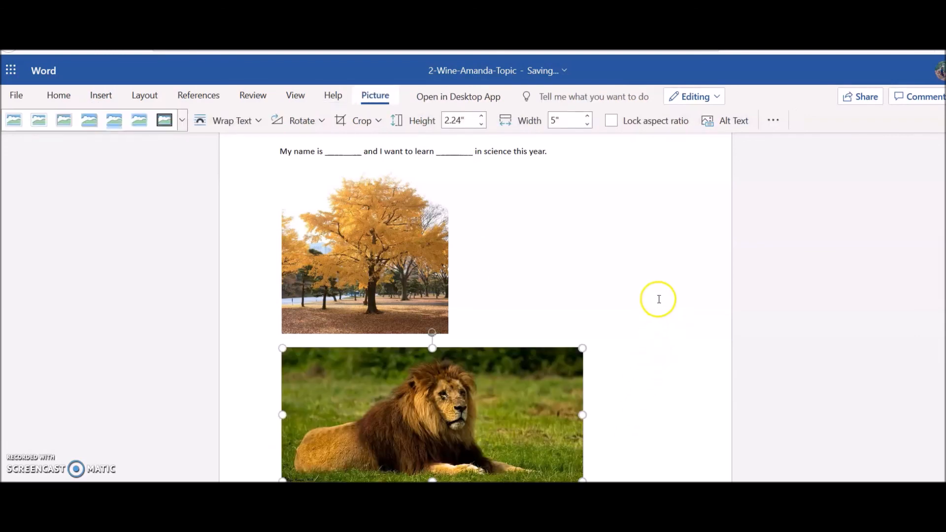
Step: Enlarge the lion picture proportionally from its corner and start a new line below it
scroll(654, 307, "down", 2)
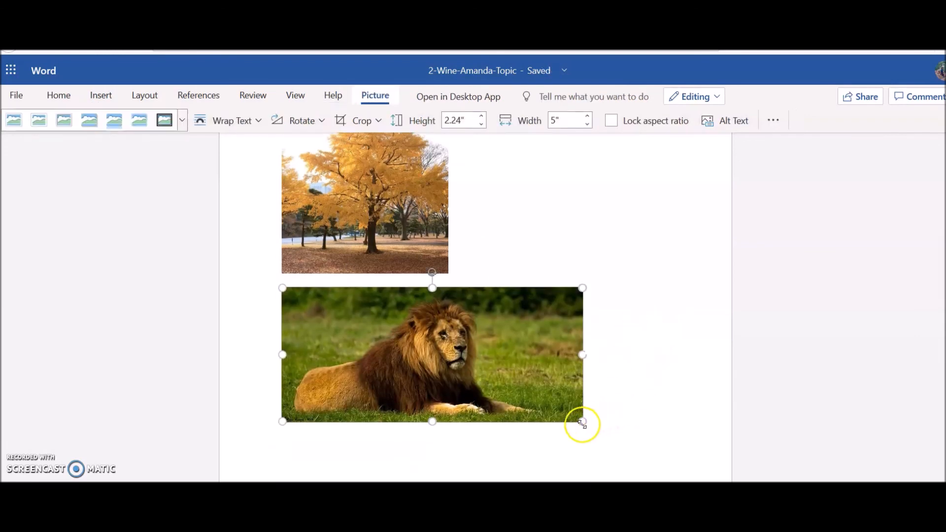
left_click_drag(582, 423, 680, 453)
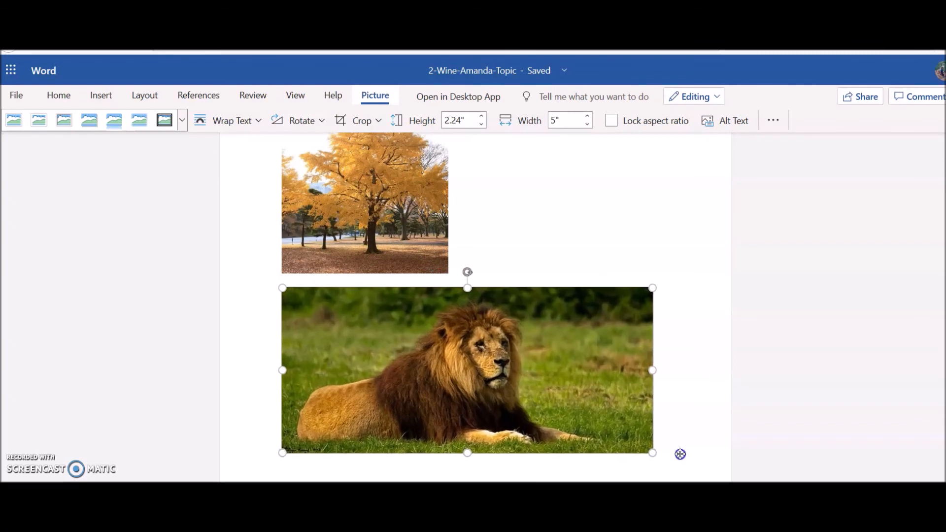
left_click(696, 358)
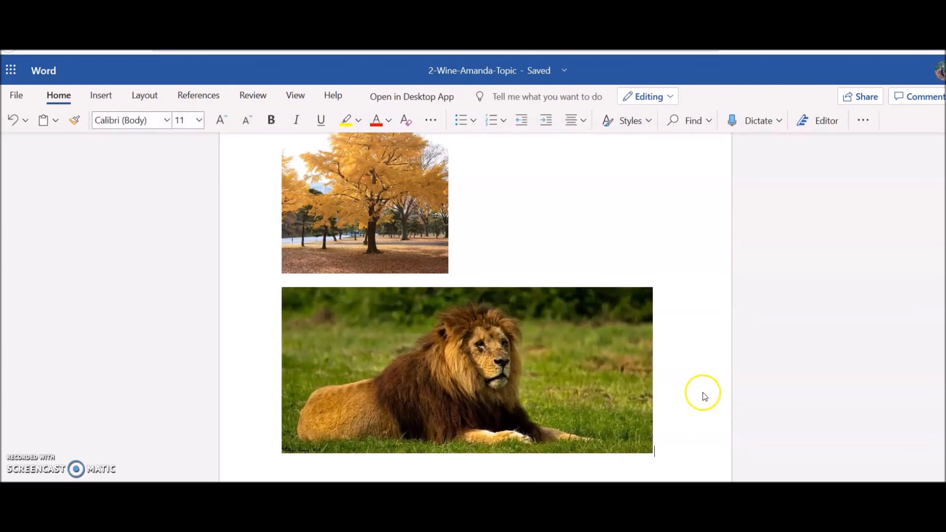
key("Return")
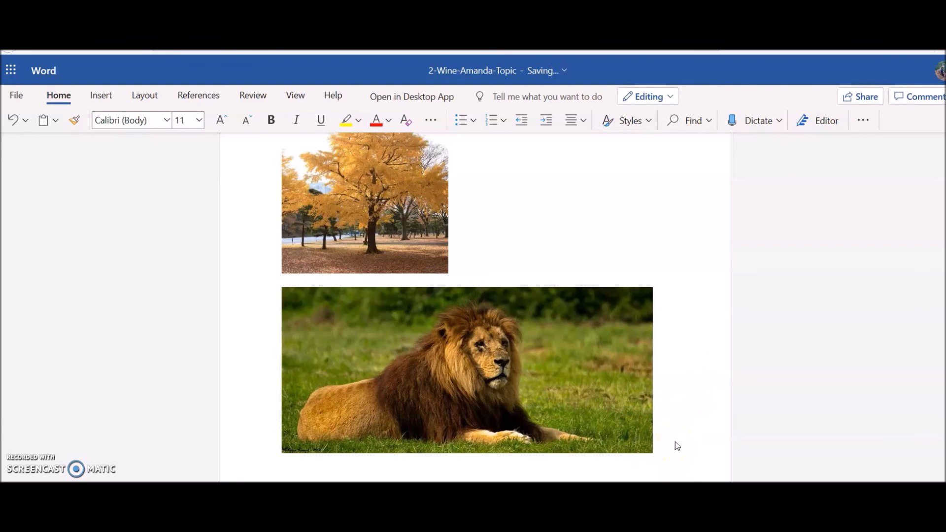